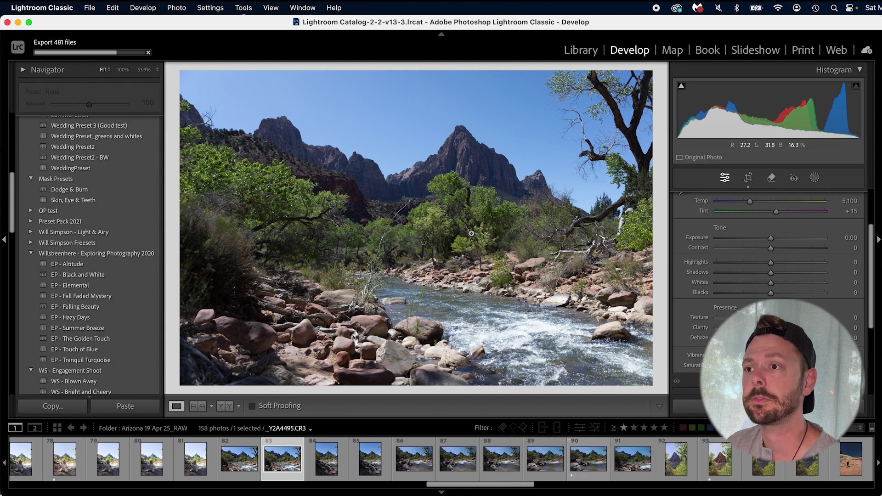
- Apply the EP - Touch of Blue preset to the river photo and set Exposure to +0.40 and Clarity to −4
{"action": "left_click", "coordinate": [86, 351]}
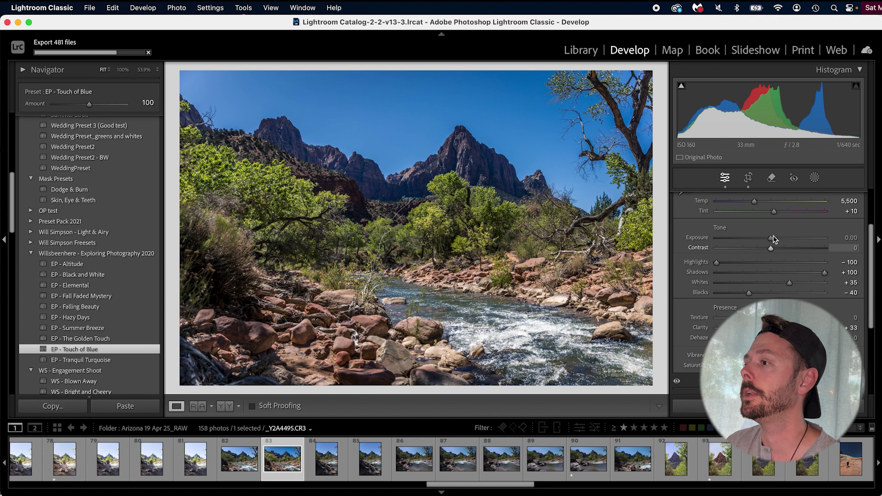
{"action": "left_click_drag", "start_coordinate": [771, 239], "coordinate": [777, 239]}
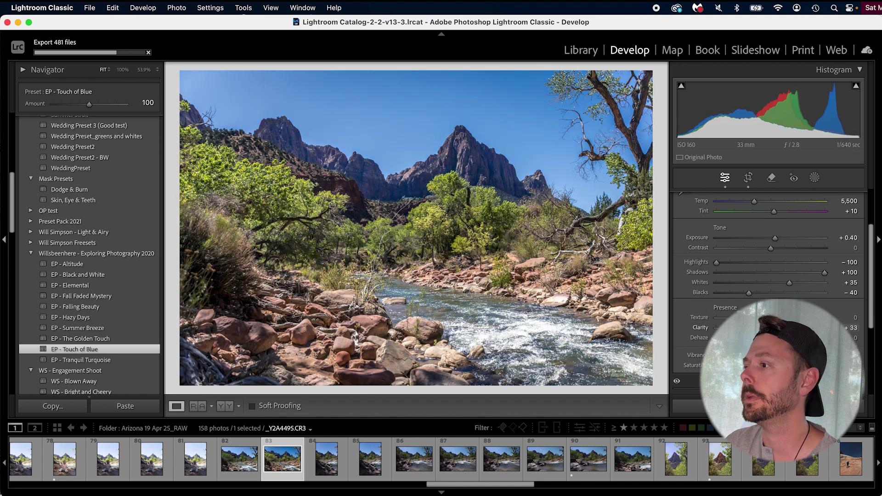
{"action": "left_click_drag", "start_coordinate": [790, 327], "coordinate": [769, 327]}
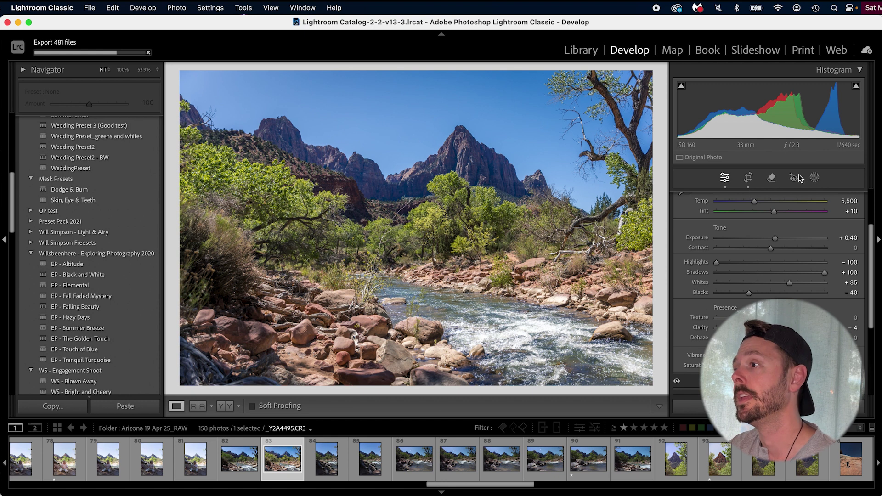
- Start a Landscape mask and preview its Sky, Vegetation, Water and Natural Ground selections on the photo, examining the Water edges up close
{"action": "left_click", "coordinate": [814, 177]}
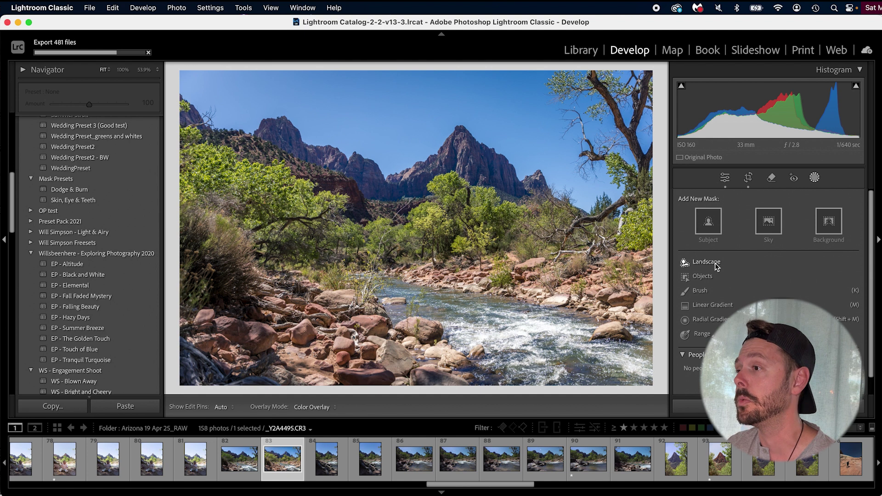
{"action": "left_click", "coordinate": [706, 262]}
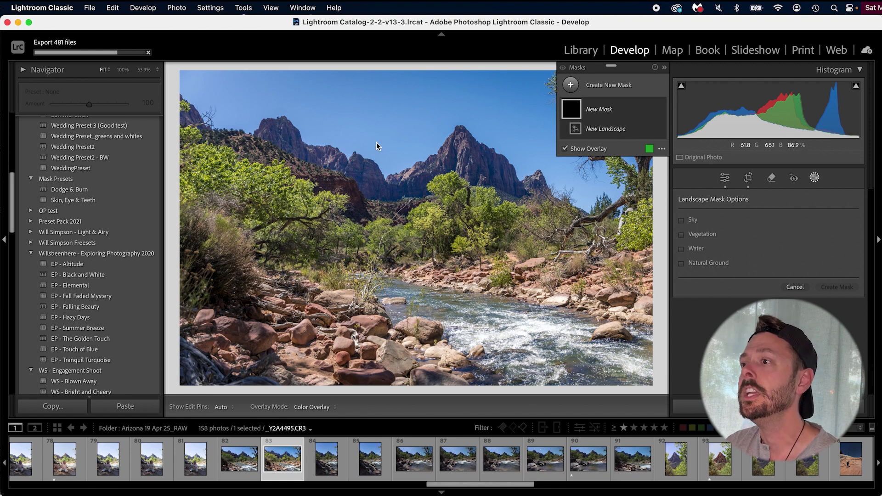
{"action": "mouse_move", "coordinate": [683, 221]}
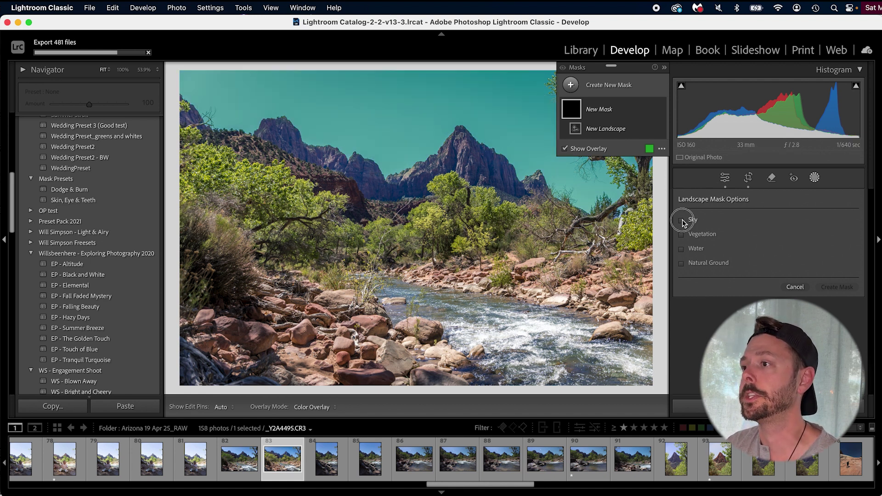
{"action": "left_click", "coordinate": [682, 220]}
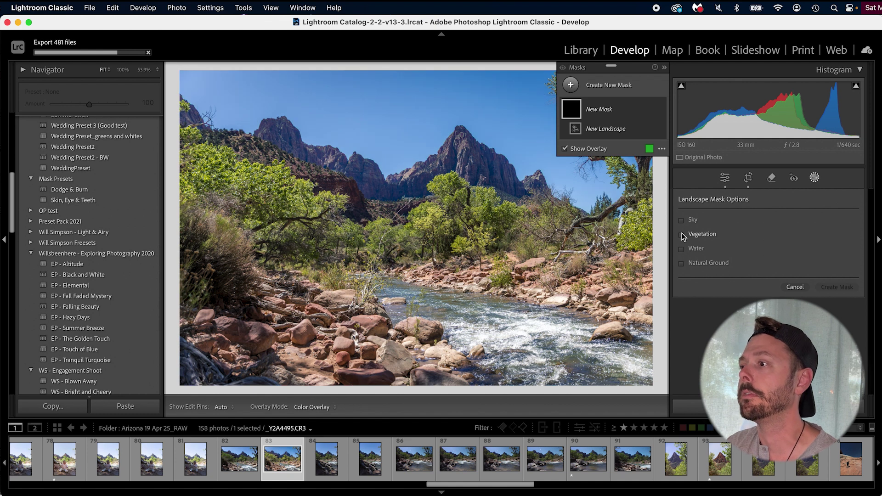
{"action": "mouse_move", "coordinate": [682, 237]}
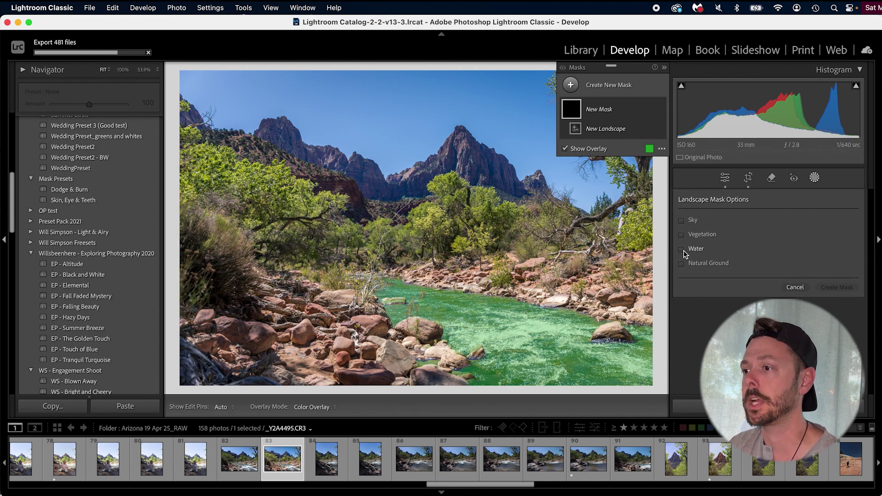
{"action": "left_click", "coordinate": [682, 249]}
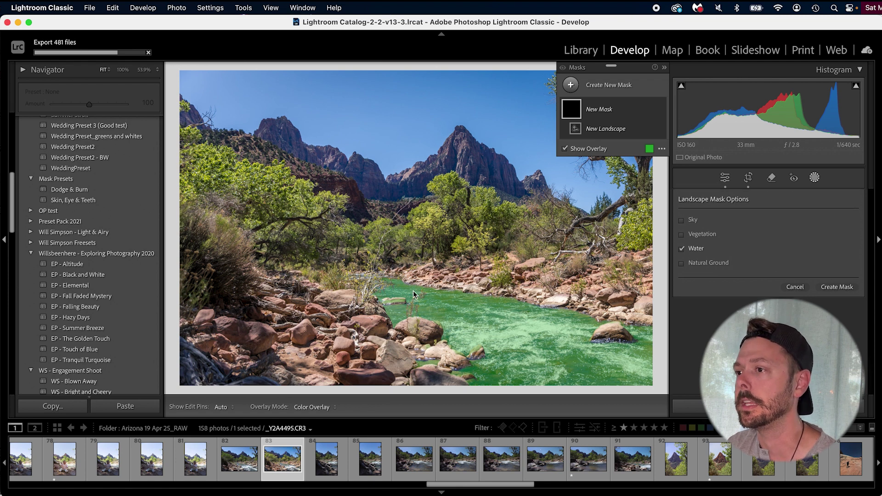
{"action": "left_click", "coordinate": [361, 277]}
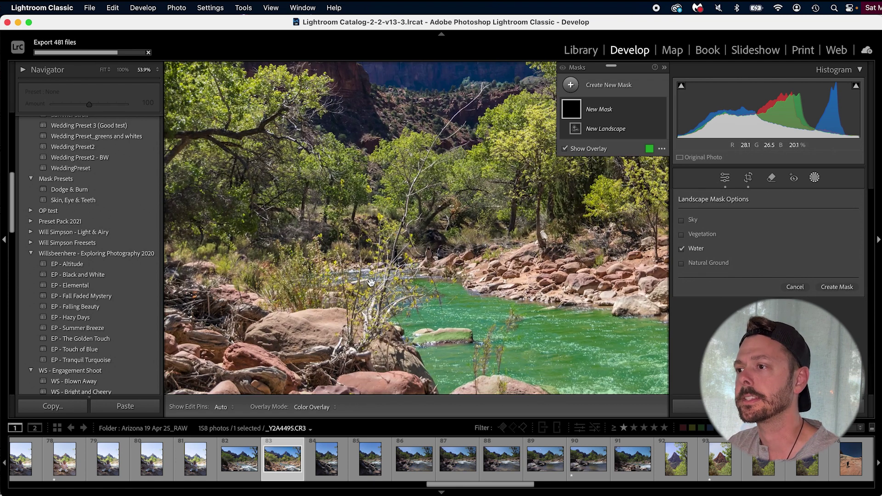
{"action": "left_click", "coordinate": [371, 282]}
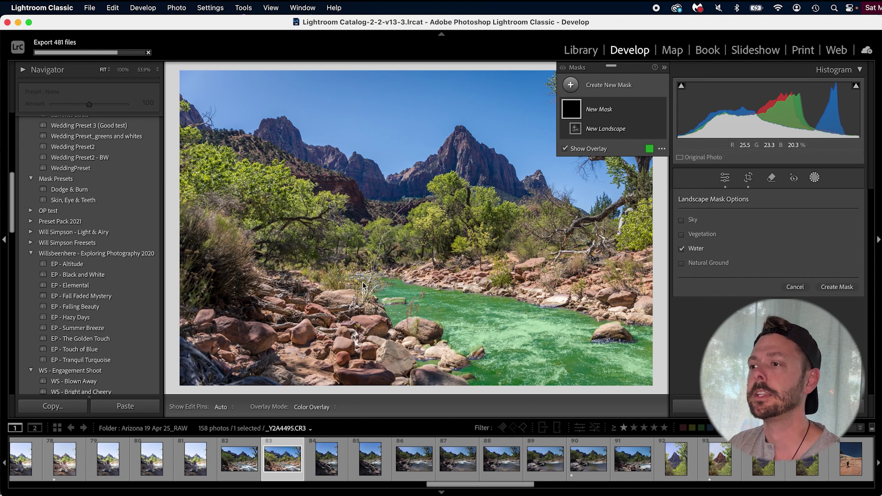
{"action": "left_click", "coordinate": [693, 253]}
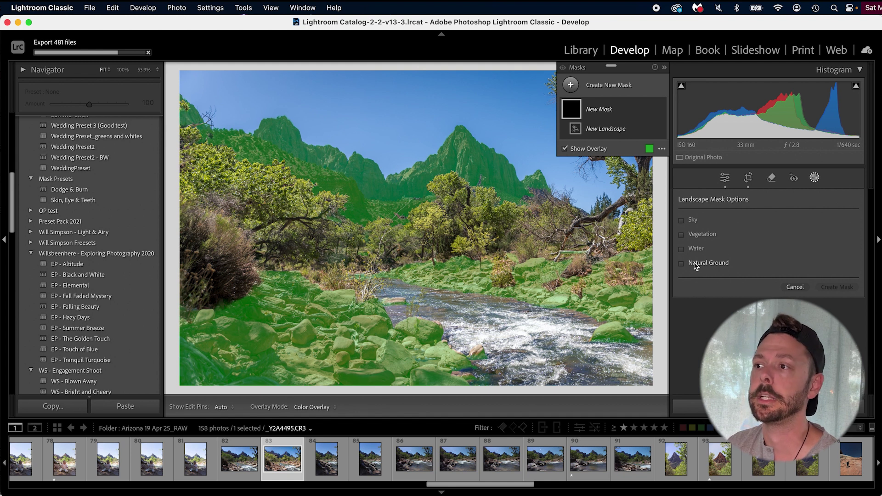
{"action": "left_click", "coordinate": [694, 264]}
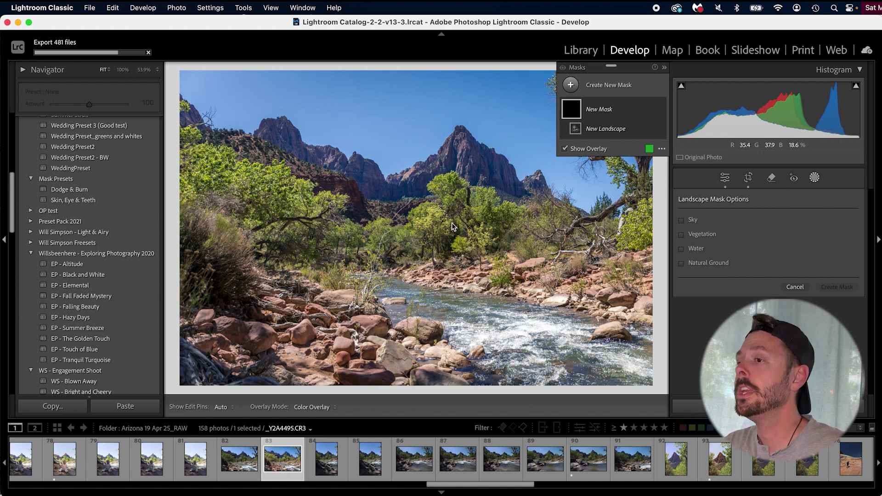
- Create the landscape mask from the Water area and set its Exposure to 0.20
{"action": "left_click", "coordinate": [697, 249]}
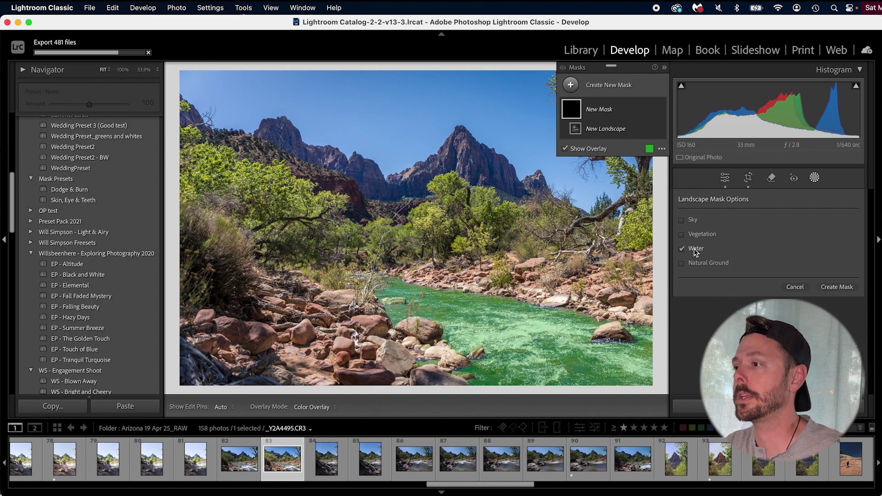
{"action": "left_click", "coordinate": [837, 287]}
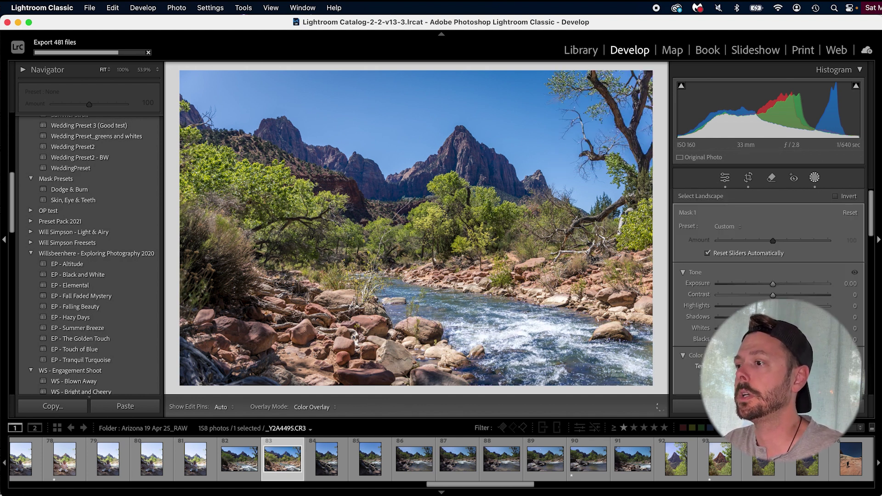
{"action": "left_click_drag", "start_coordinate": [773, 283], "coordinate": [776, 284]}
- Create a second landscape mask from the Natural Ground area and set its Exposure to −0.23
{"action": "right_click", "coordinate": [590, 102]}
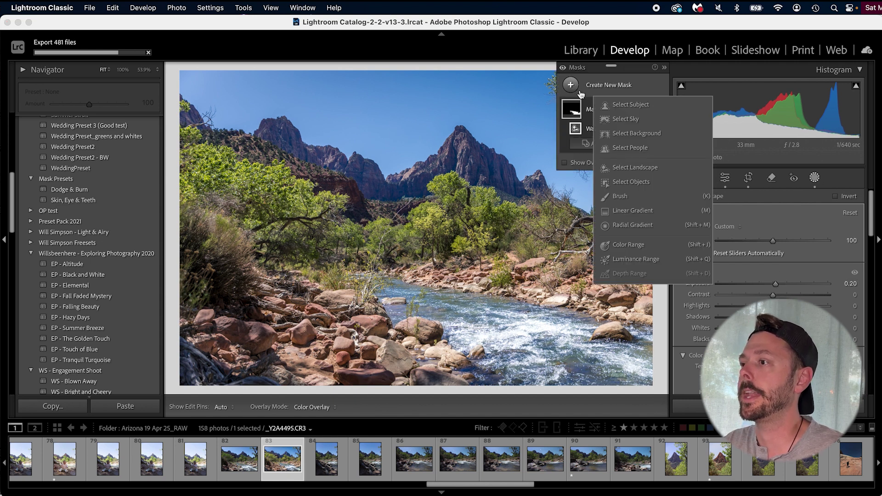
{"action": "left_click", "coordinate": [631, 169]}
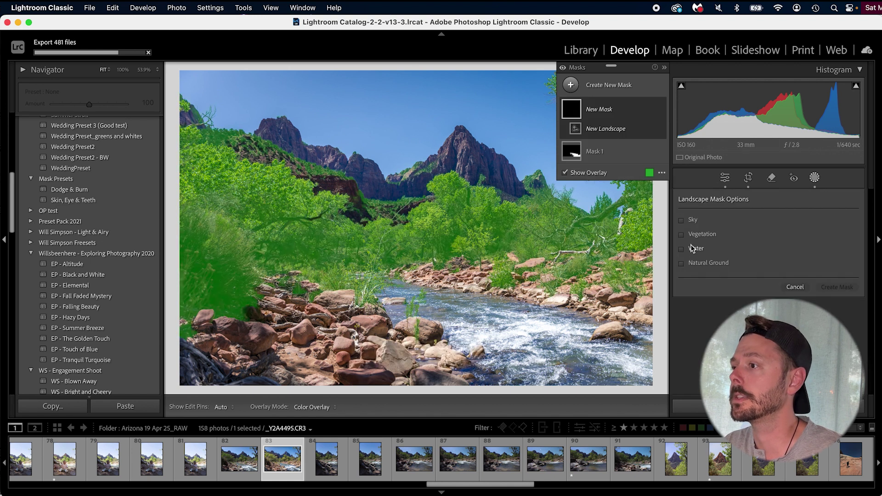
{"action": "left_click", "coordinate": [681, 264]}
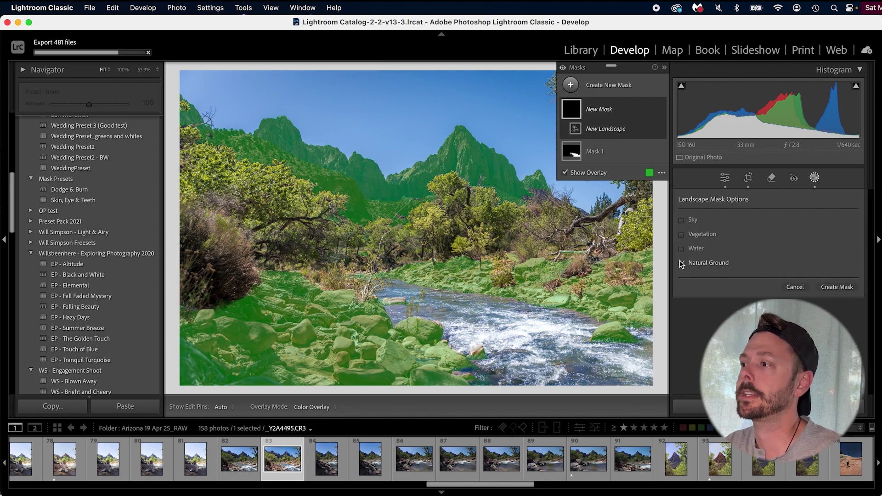
{"action": "left_click", "coordinate": [838, 286]}
{"action": "left_click_drag", "start_coordinate": [773, 288], "coordinate": [770, 283]}
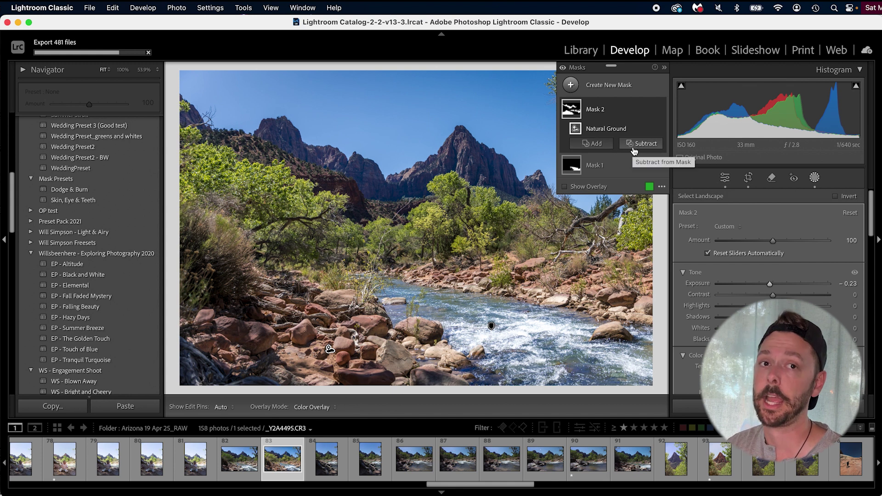
- Show the overlay and try subtracting a slanted linear gradient over the mountains from the Natural Ground mask
{"action": "key", "text": "alt"}
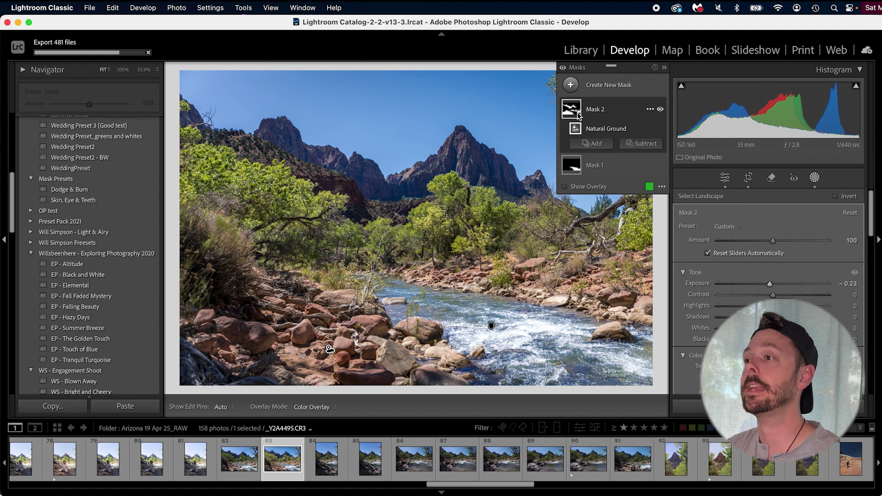
{"action": "key", "text": "o"}
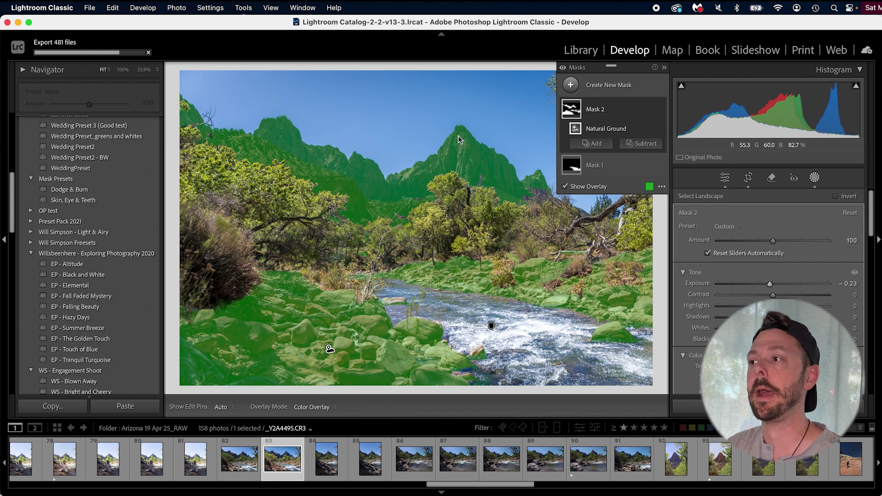
{"action": "left_click", "coordinate": [644, 145]}
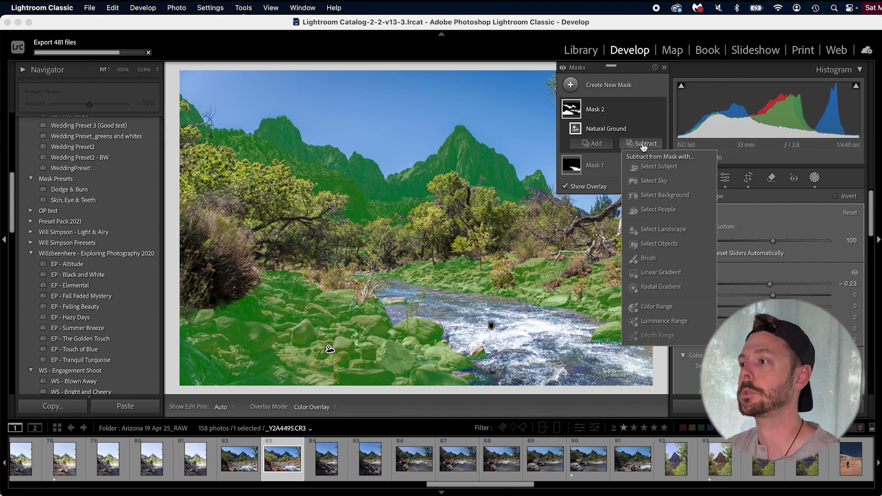
{"action": "left_click", "coordinate": [660, 273]}
{"action": "left_click_drag", "start_coordinate": [394, 146], "coordinate": [380, 239]}
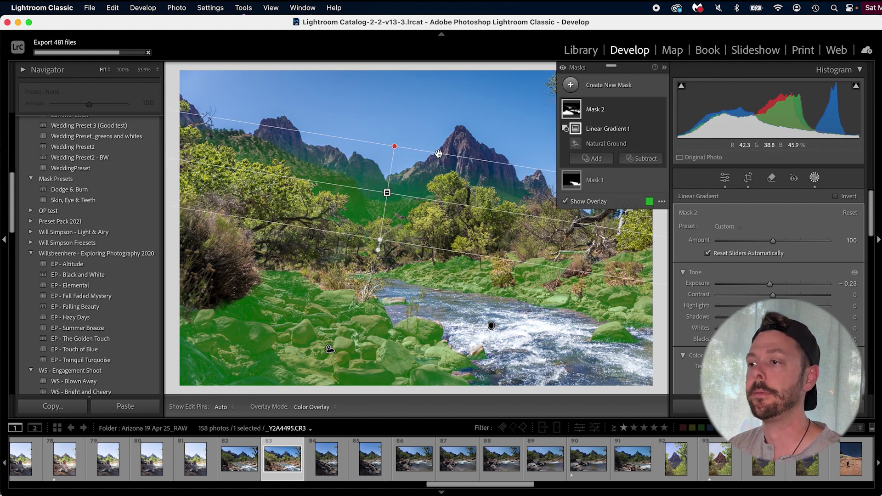
{"action": "key", "text": "Delete"}
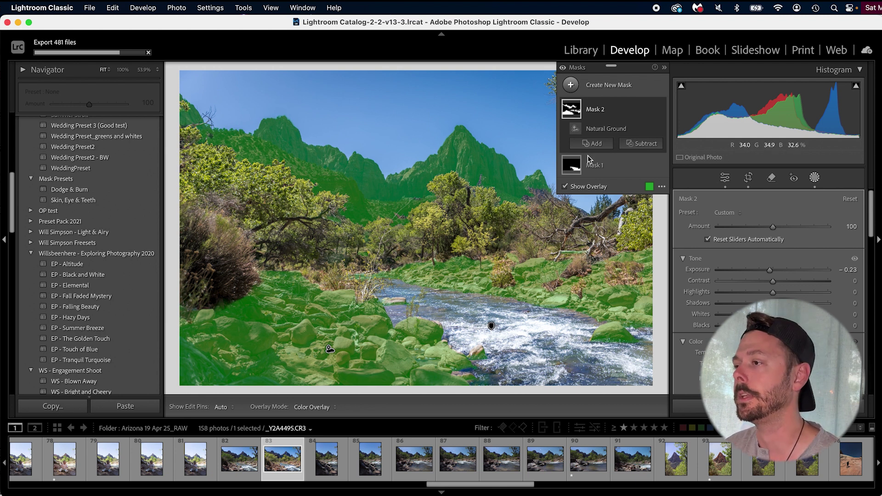
- Intersect Mask 2 with a wide radial gradient over the central mountains, set its Feather to 68 and raise the mask's Exposure to 0.37
{"action": "key", "text": "alt"}
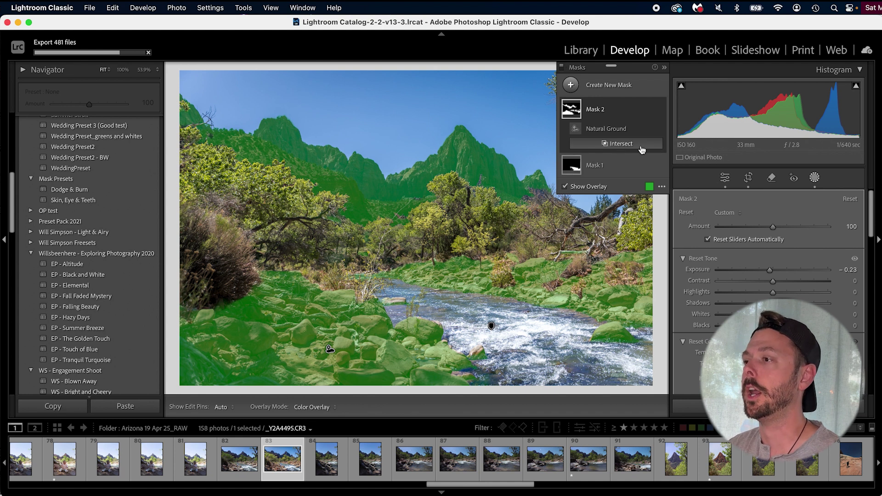
{"action": "left_click", "coordinate": [626, 144]}
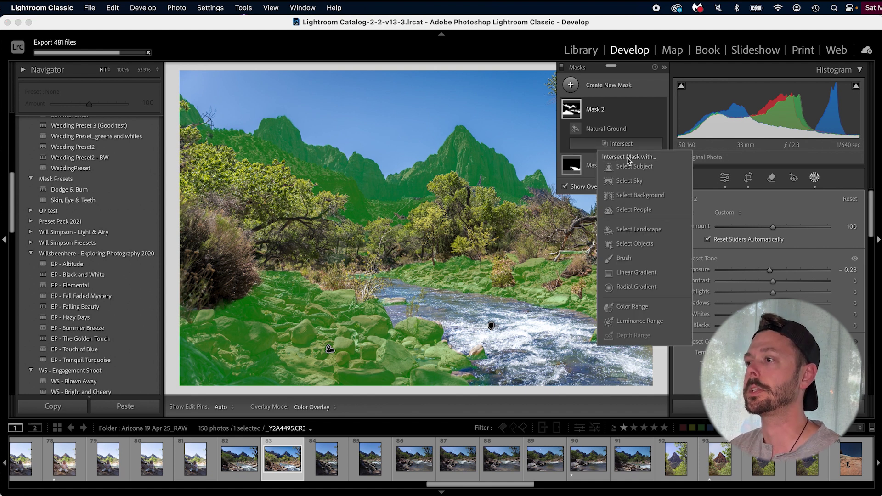
{"action": "left_click", "coordinate": [635, 286]}
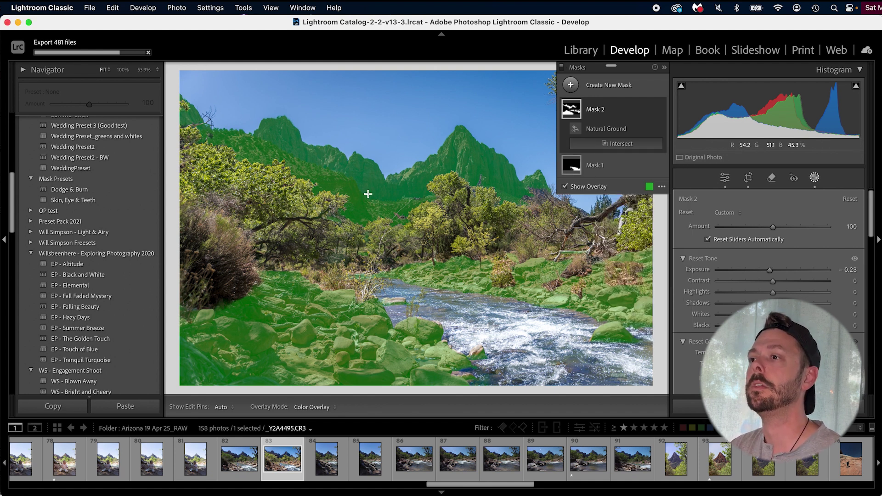
{"action": "left_click_drag", "start_coordinate": [356, 188], "coordinate": [479, 256]}
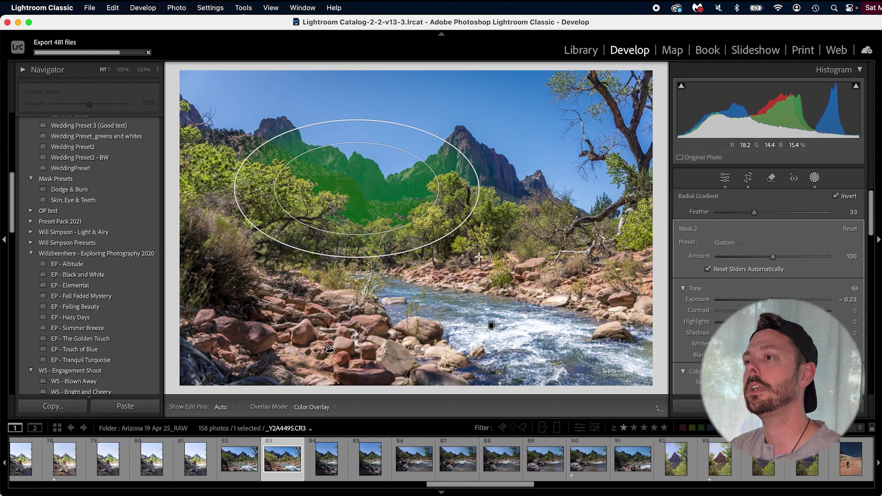
{"action": "mouse_move", "coordinate": [356, 209]}
{"action": "left_mouse_down"}
{"action": "mouse_move", "coordinate": [379, 202]}
{"action": "mouse_move", "coordinate": [373, 204]}
{"action": "left_mouse_up"}
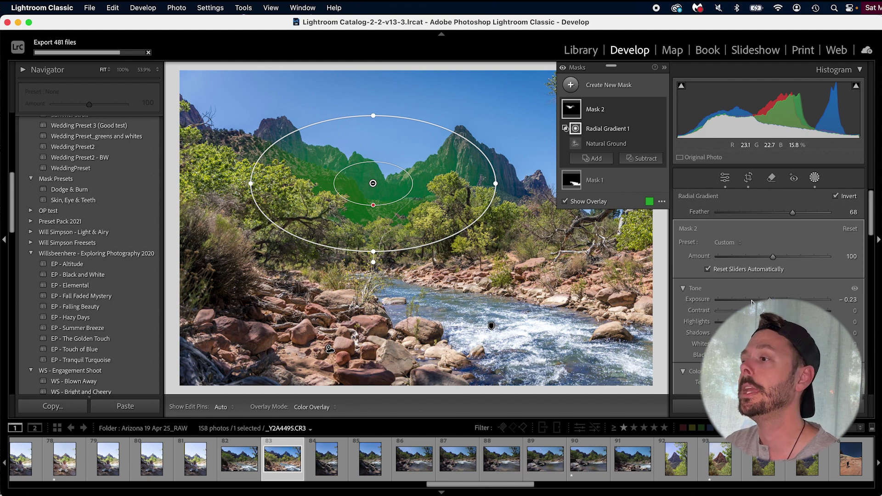
{"action": "left_click_drag", "start_coordinate": [770, 299], "coordinate": [775, 299]}
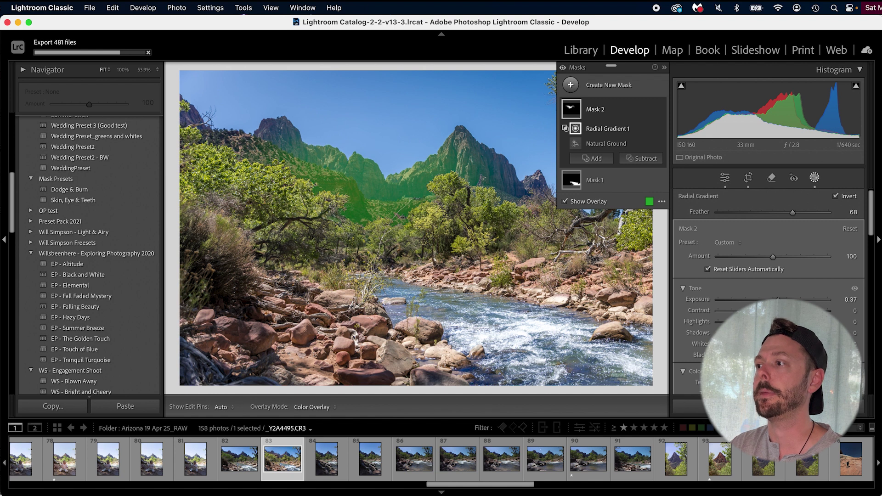
- Hide the mask overlay and toggle Mask 2's visibility to compare the mountains with and without the adjustment
{"action": "left_click", "coordinate": [584, 201]}
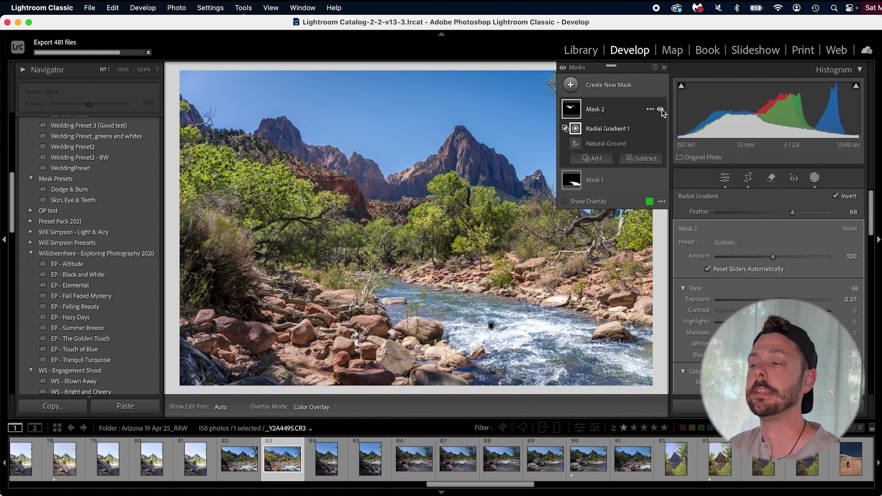
{"action": "left_click", "coordinate": [661, 110]}
{"action": "left_click", "coordinate": [660, 110]}
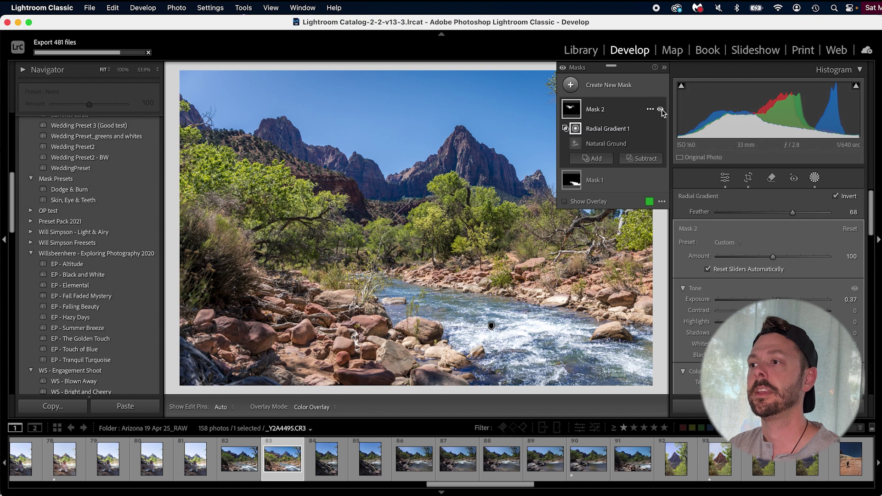